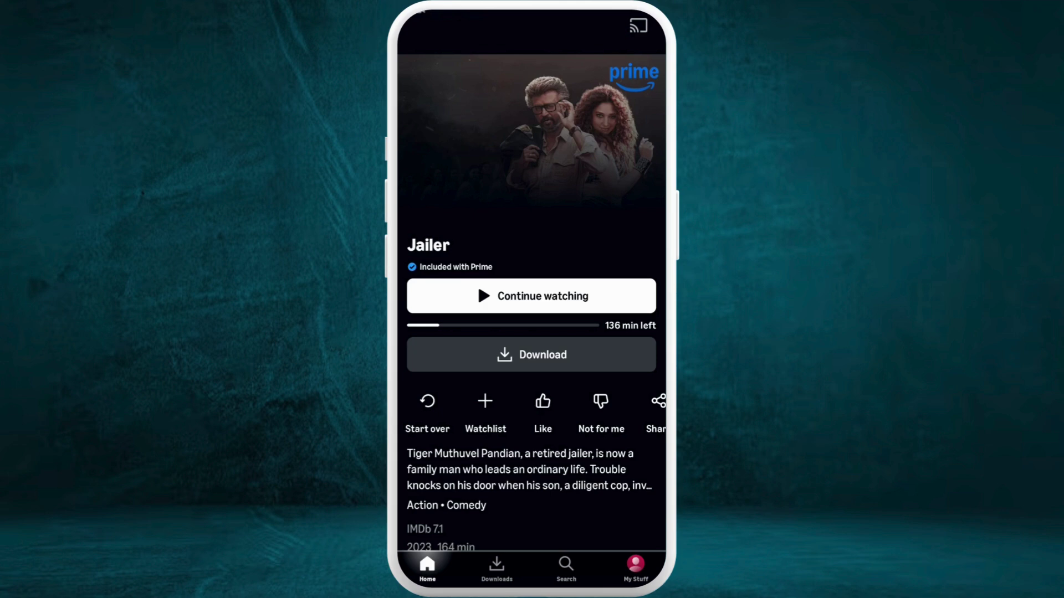
scroll(532, 333, down, 5)
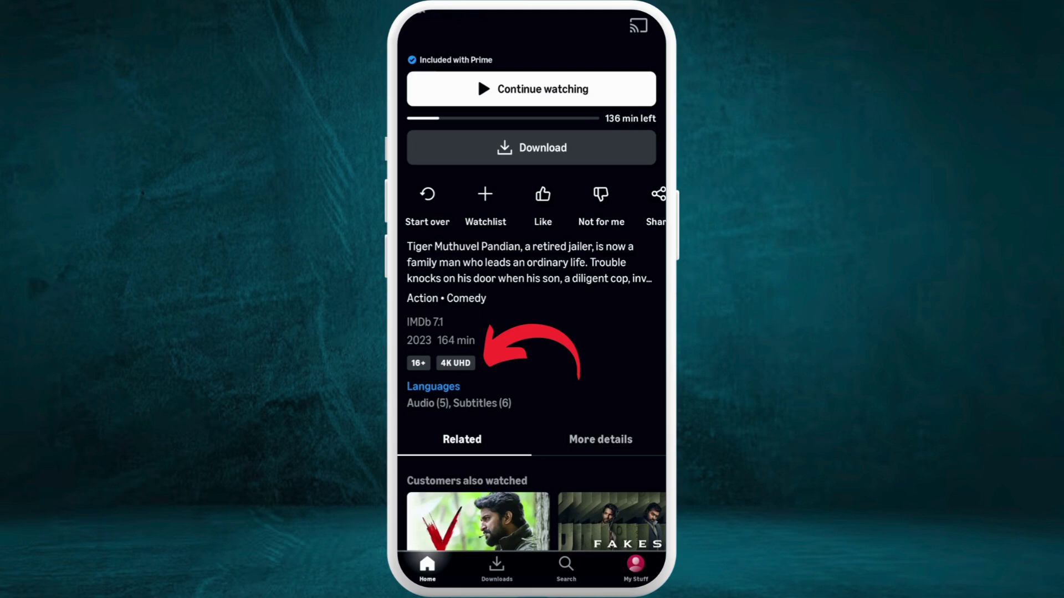
scroll(532, 300, up, 5)
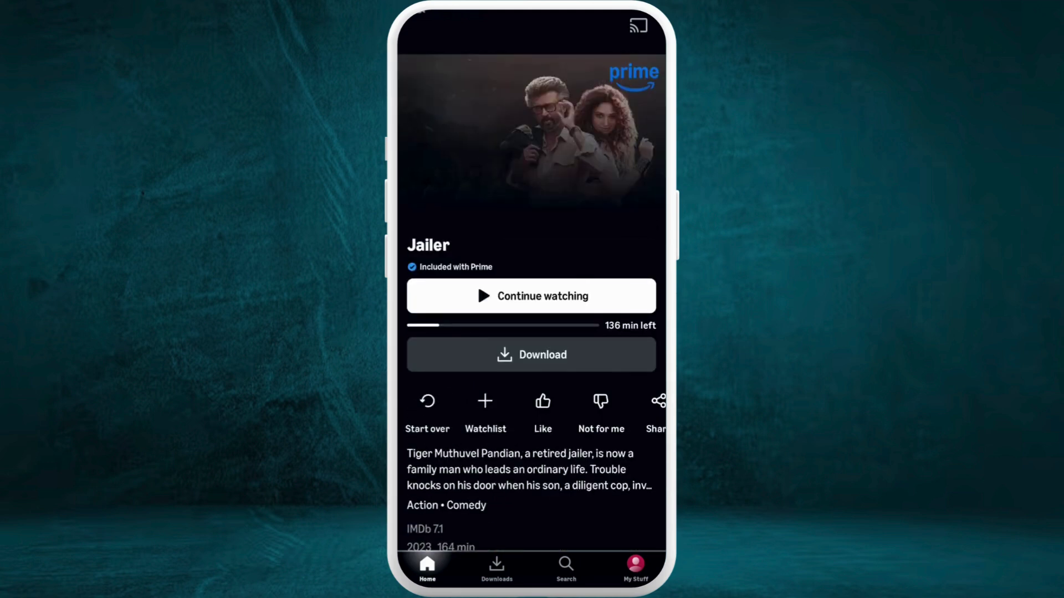
Resume Jailer at about 27 minutes, opening the player with the X-Ray panel
click(477, 291)
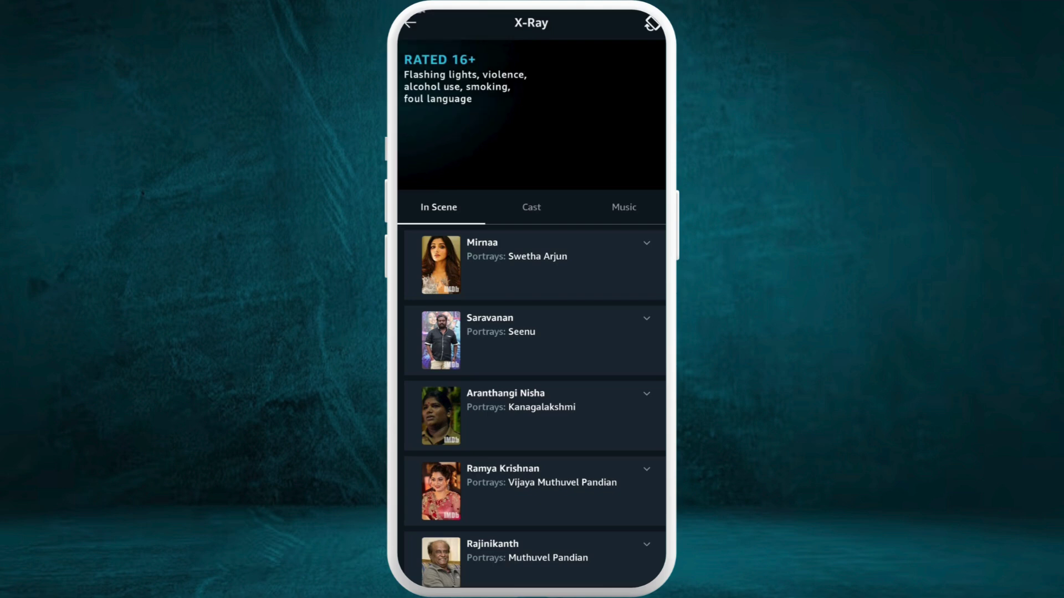